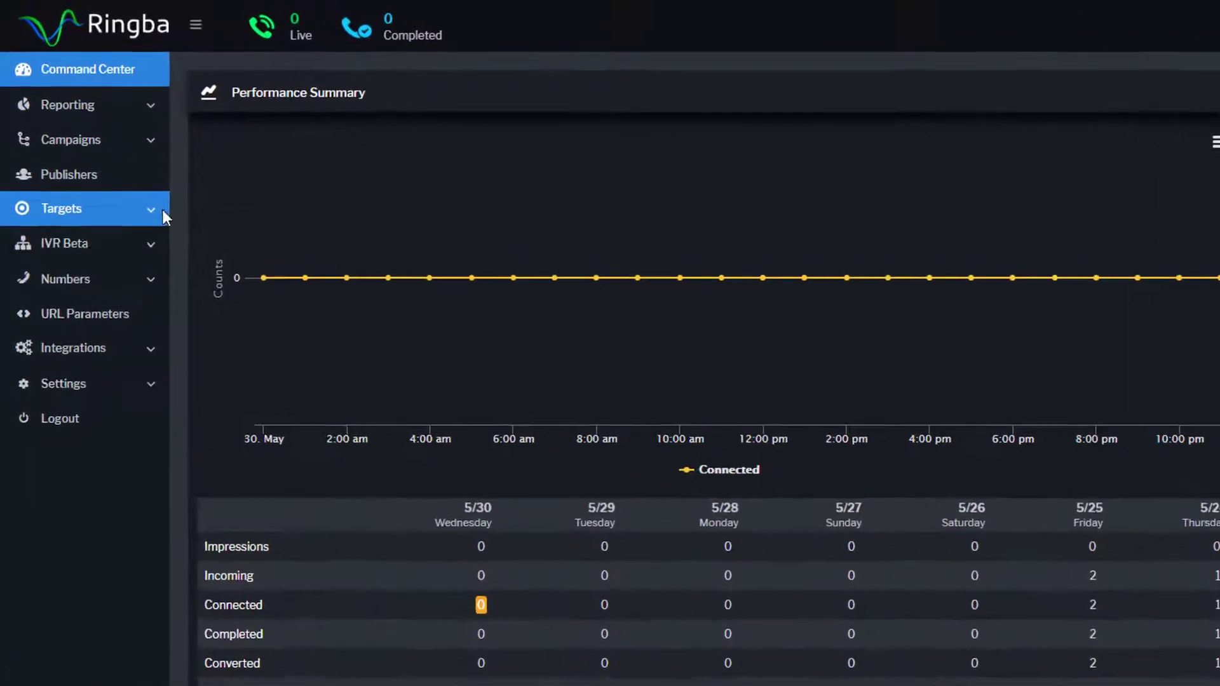
- From the Targets section, start a new target named 'Demo Target 2' and open the Buyer list
{"action": "left_click", "coordinate": [163, 209]}
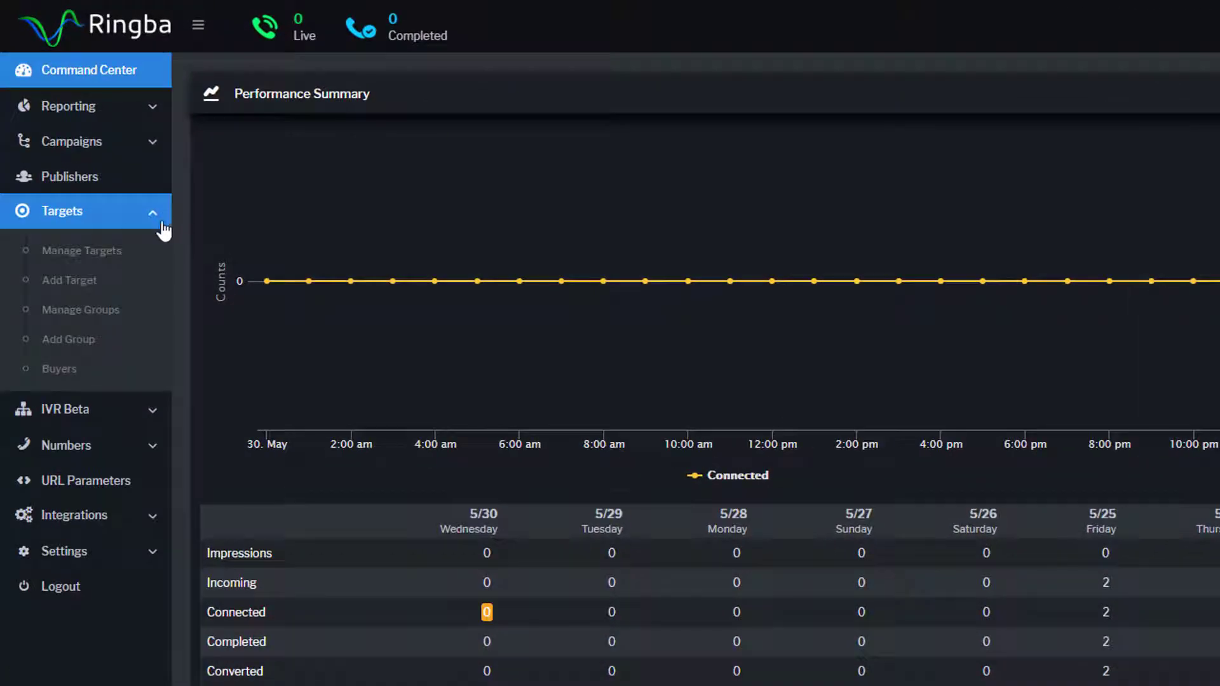
{"action": "left_click", "coordinate": [158, 284]}
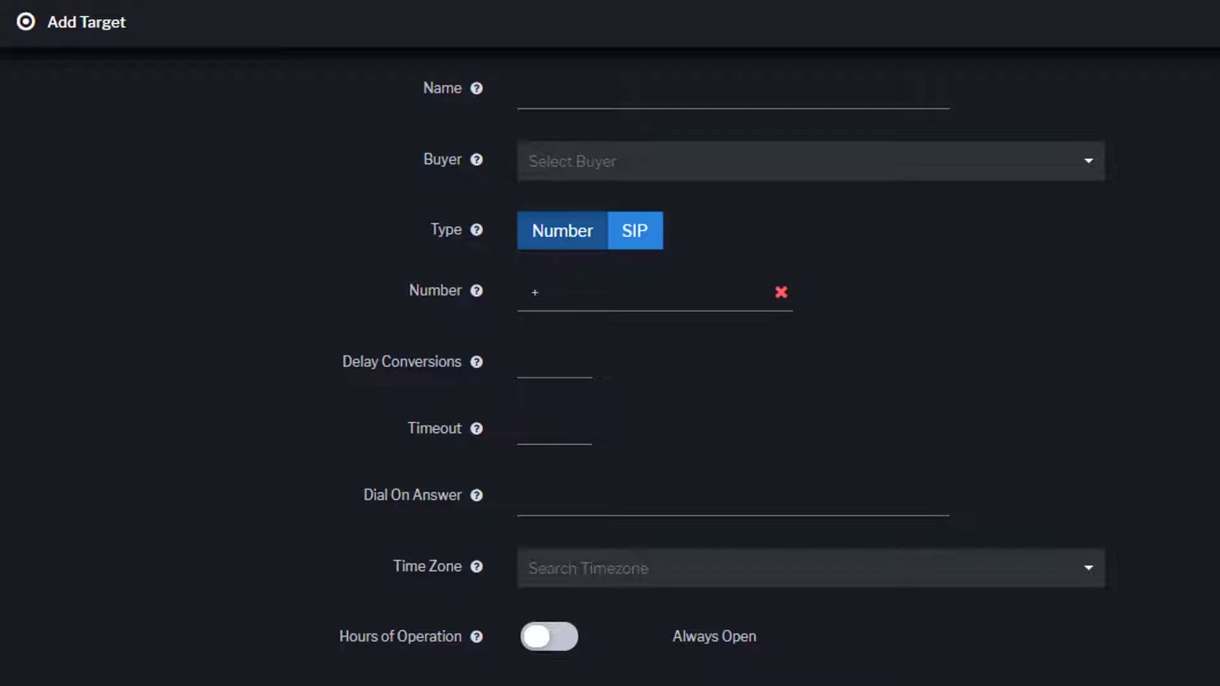
{"action": "type", "text": "Demo Target 2"}
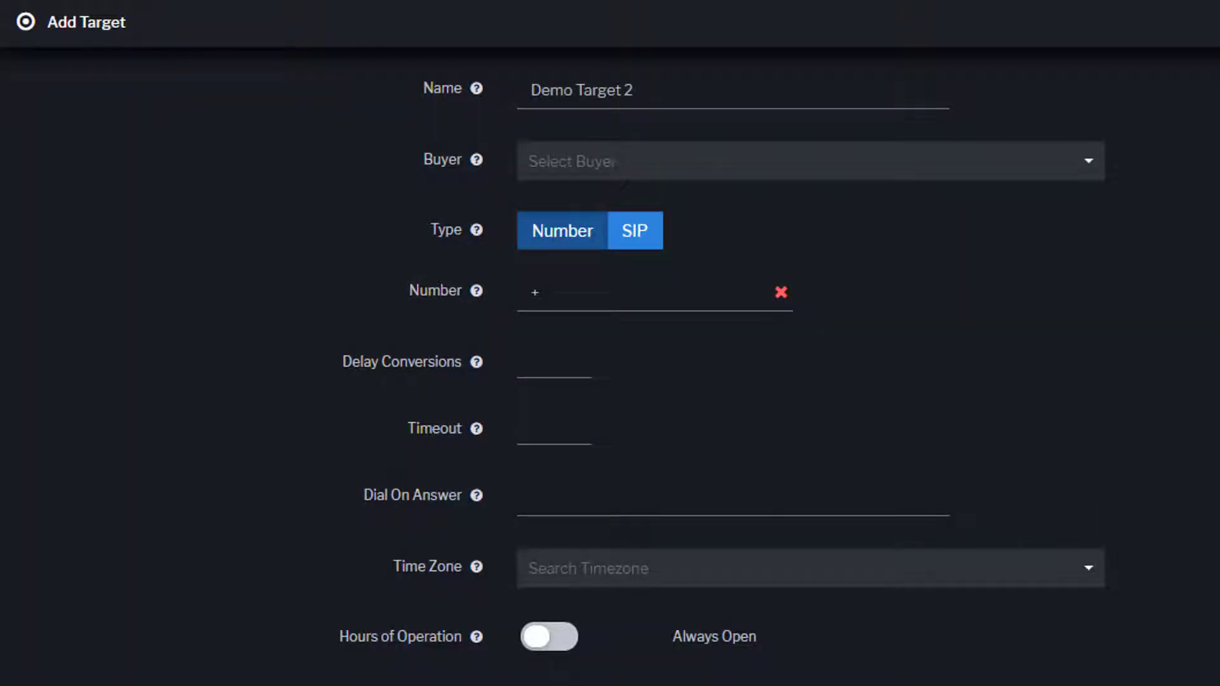
{"action": "left_click", "coordinate": [1080, 163]}
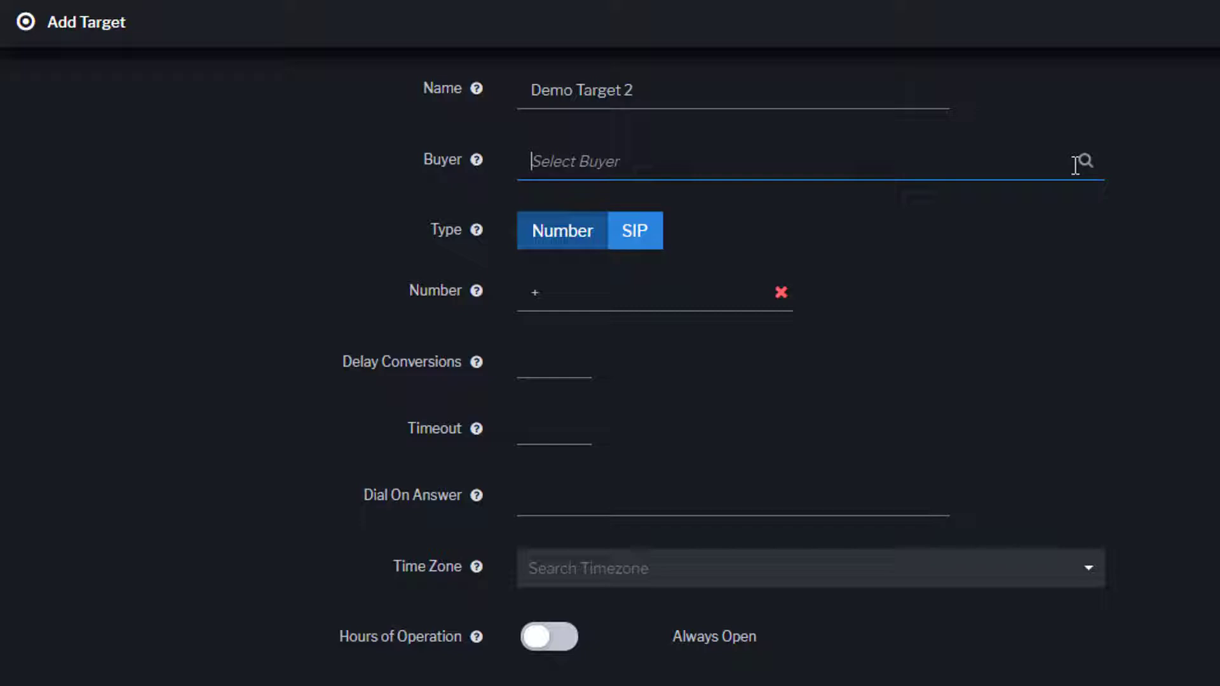
{"action": "mouse_move", "coordinate": [478, 231]}
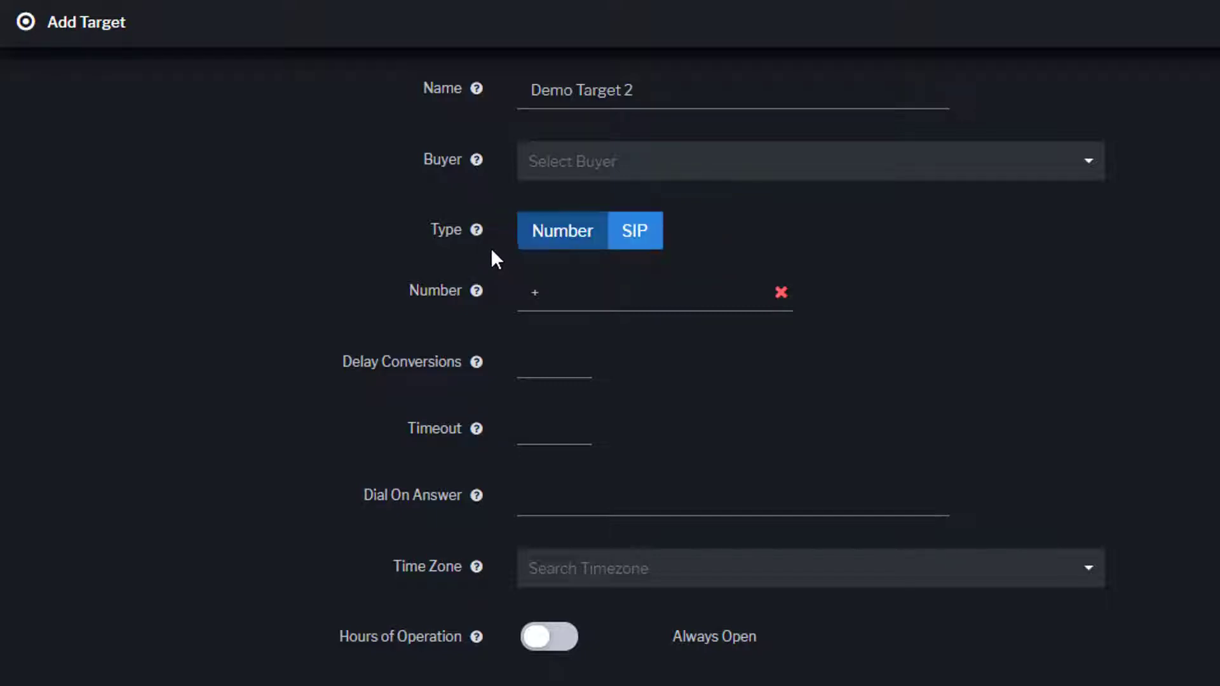
{"action": "left_click", "coordinate": [648, 249]}
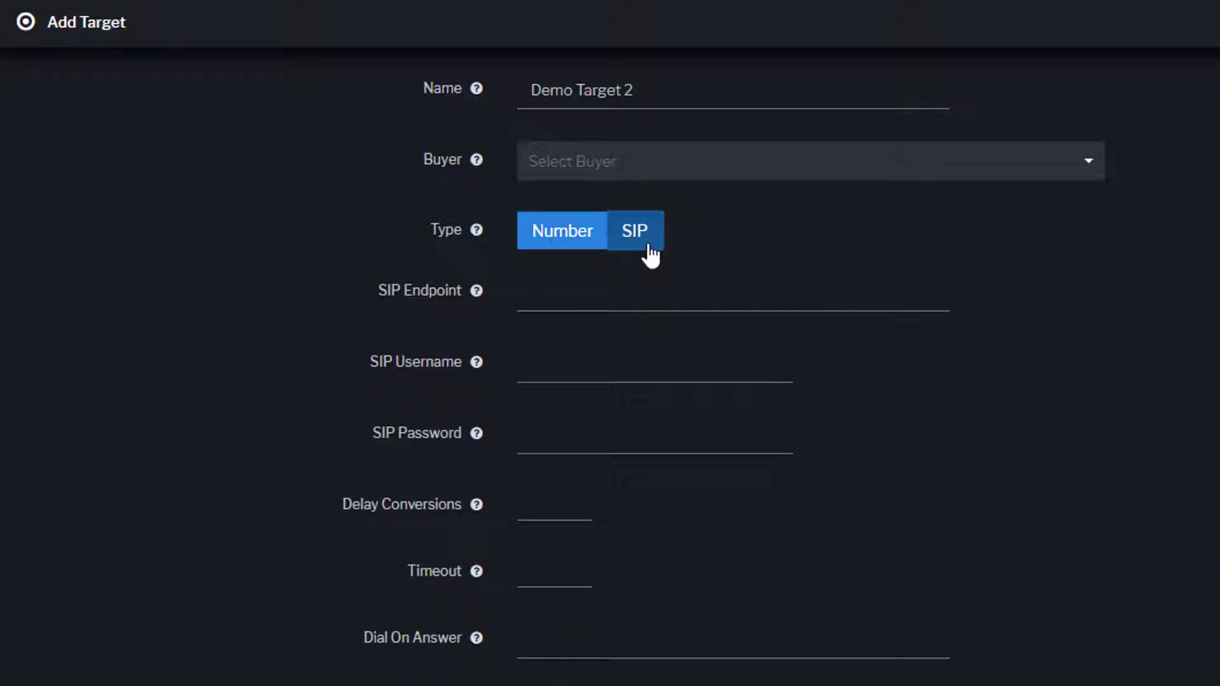
{"action": "left_click", "coordinate": [580, 244]}
{"action": "type", "text": "+18005555555"}
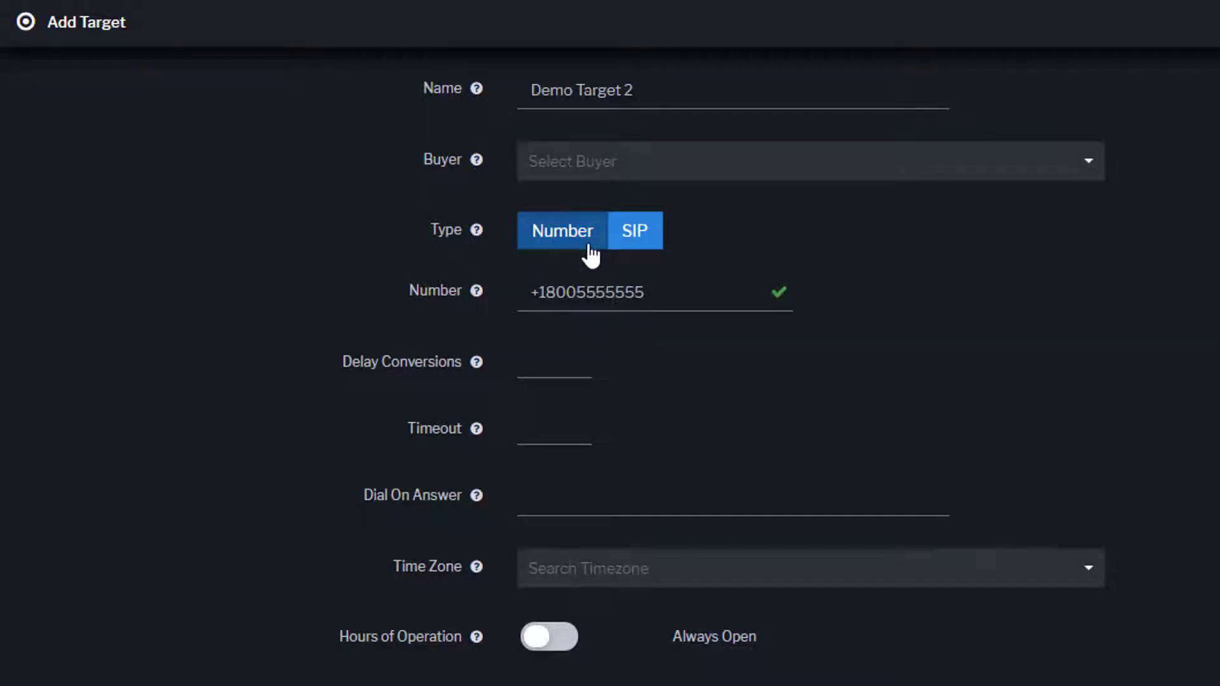
- Skip Delay Conversions and Timeout, and set Dial On Answer to 2ww3
{"action": "left_click", "coordinate": [579, 361]}
{"action": "left_click", "coordinate": [588, 427]}
{"action": "left_click", "coordinate": [592, 491]}
{"action": "type", "text": "2ww3"}
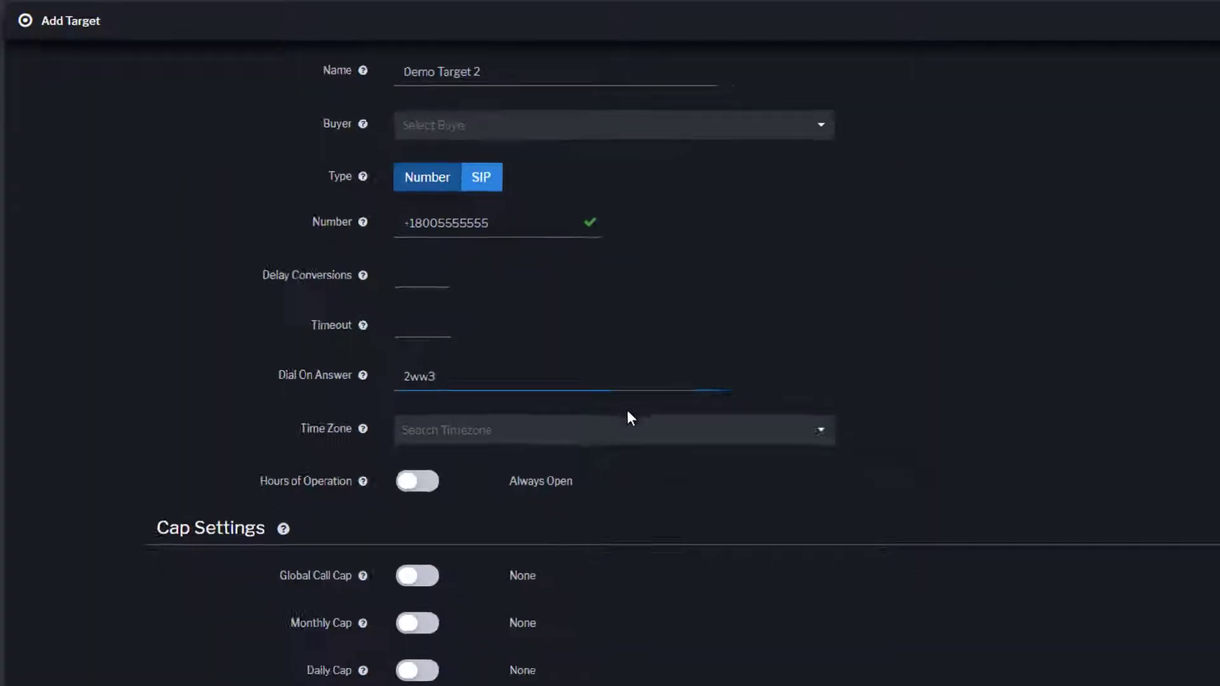
- Set the time zone to (UTC-08:00) Pacific Time (US & Canada)
{"action": "left_click", "coordinate": [567, 386]}
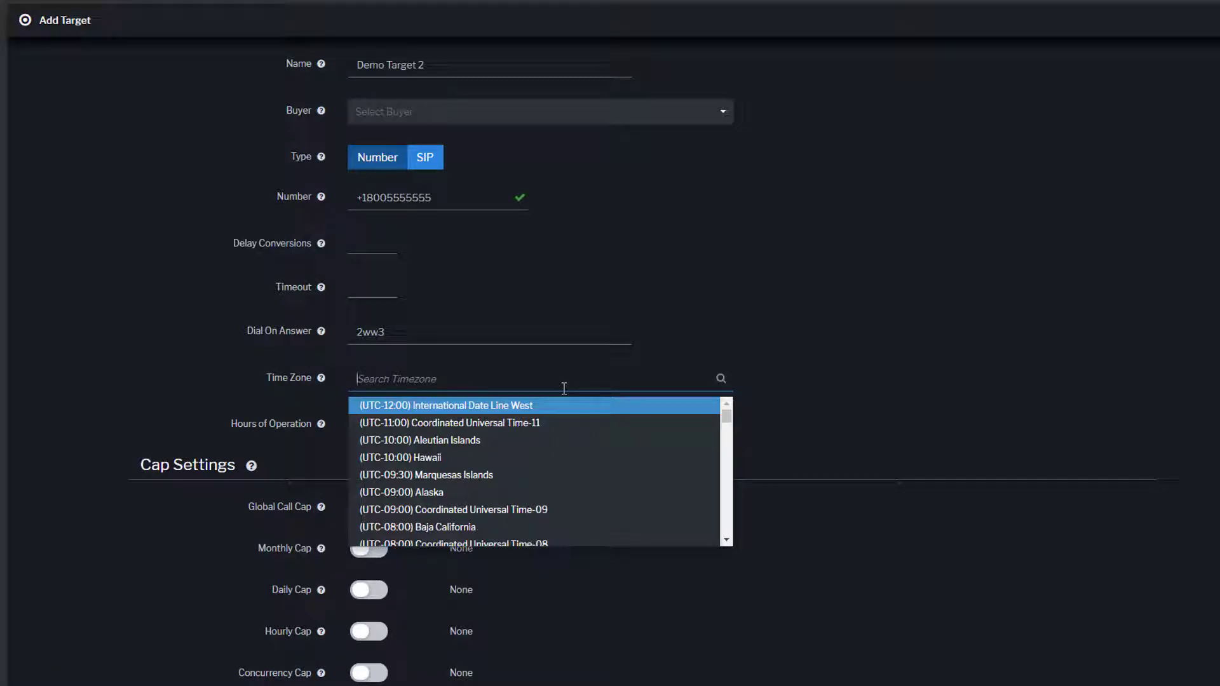
{"action": "type", "text": "paci"}
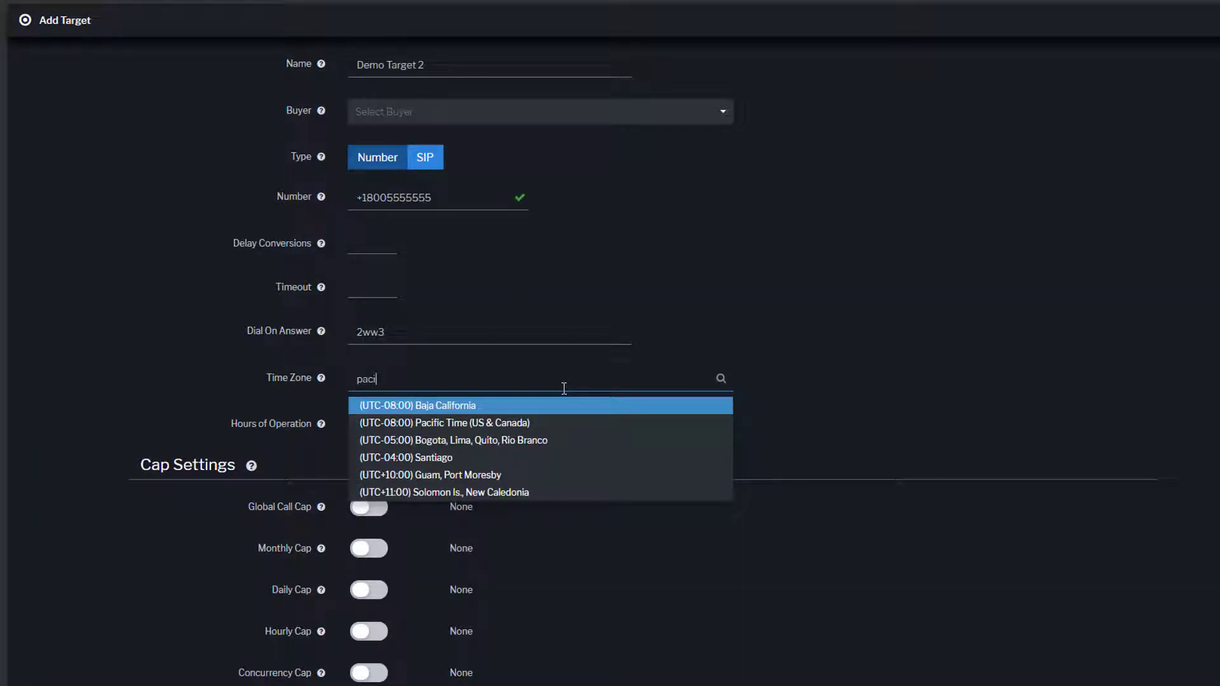
{"action": "key", "text": "Down"}
{"action": "key", "text": "Return"}
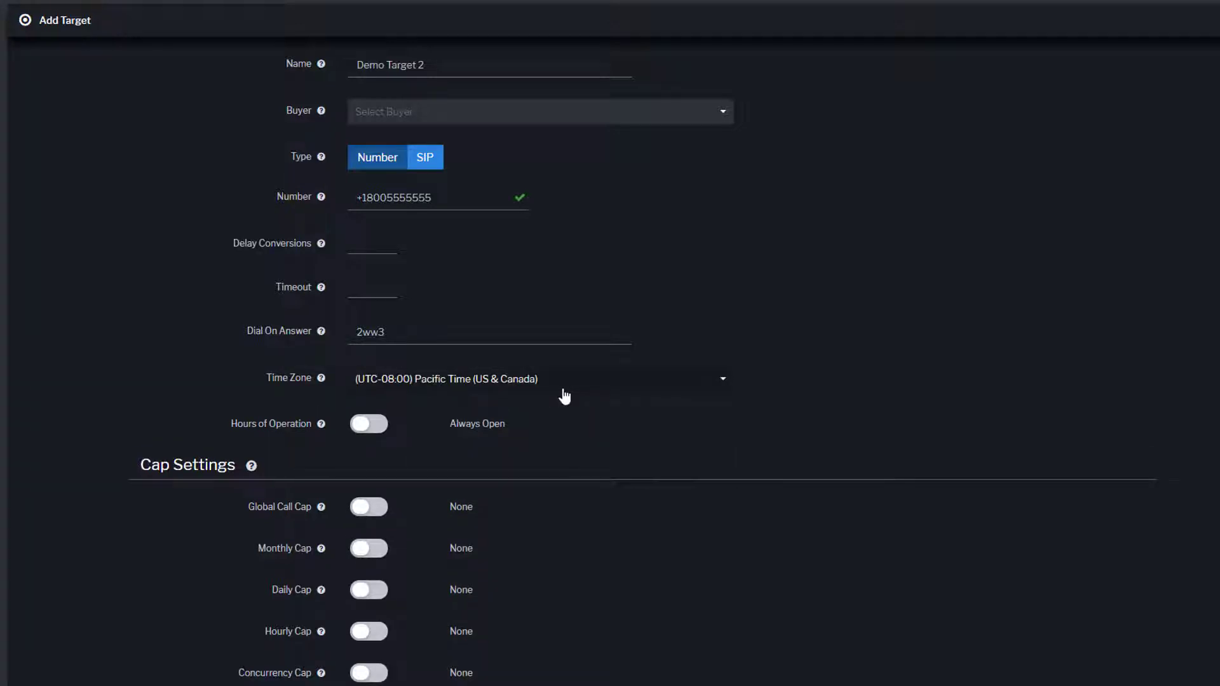
- Try the Hours of Operation schedule options, then leave it off as Always Open
{"action": "left_click", "coordinate": [359, 437]}
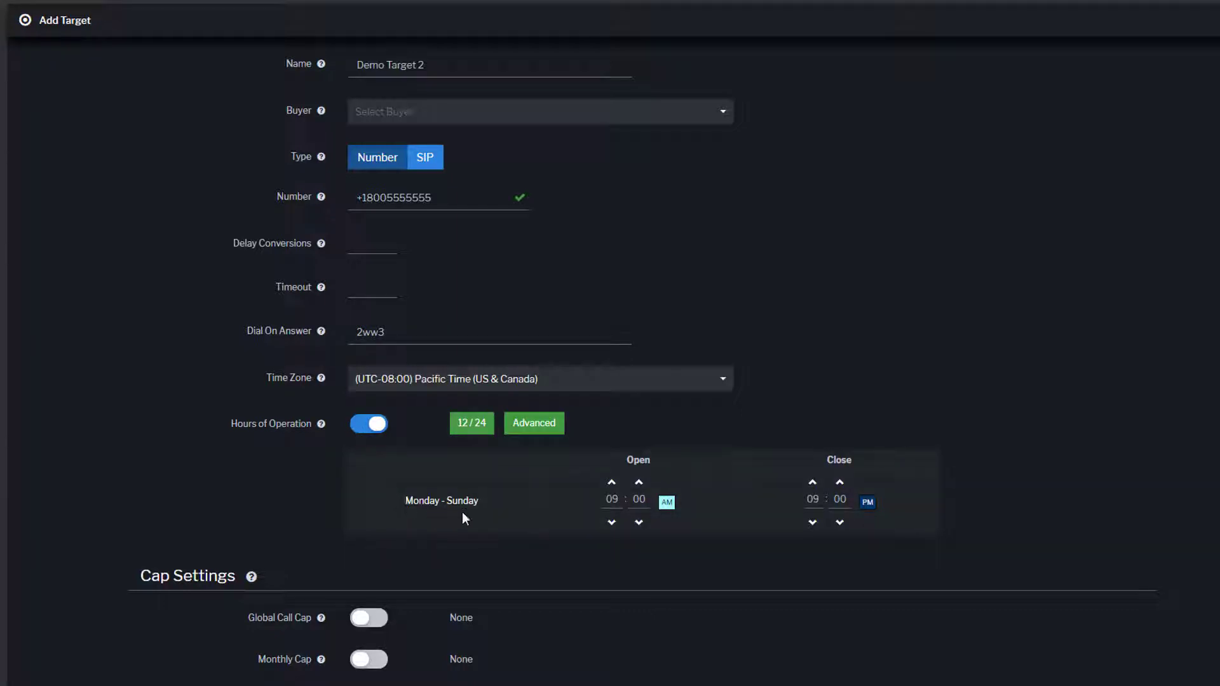
{"action": "left_click", "coordinate": [561, 428]}
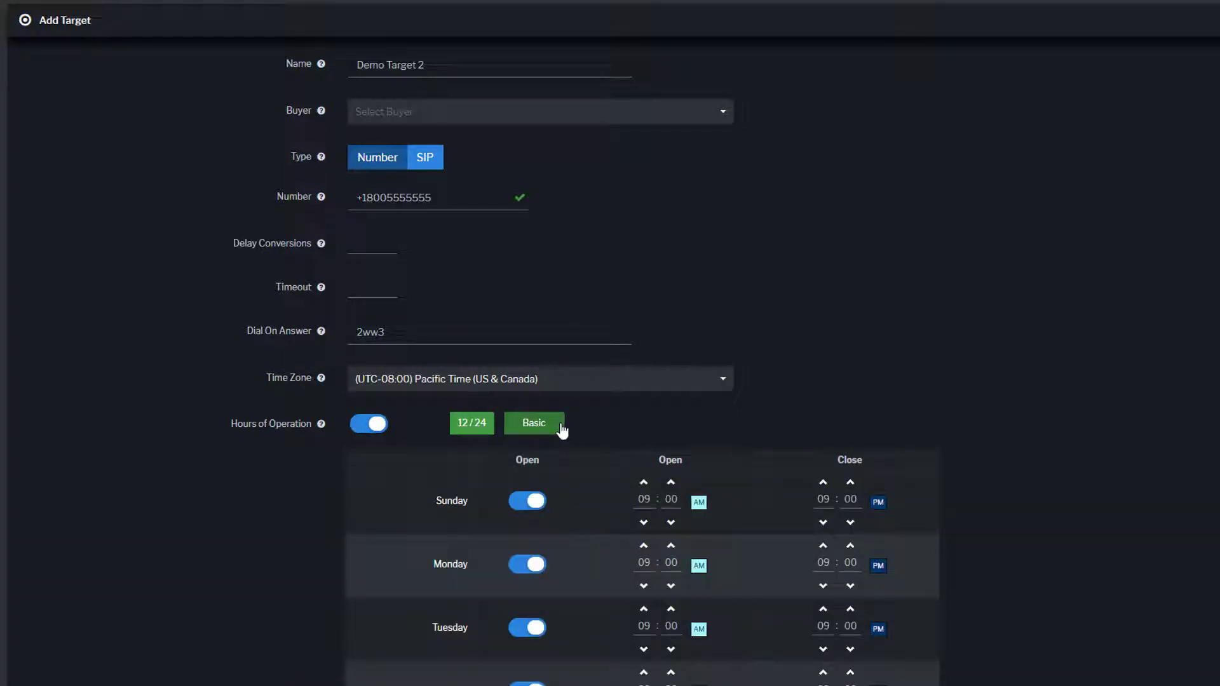
{"action": "left_click", "coordinate": [562, 429]}
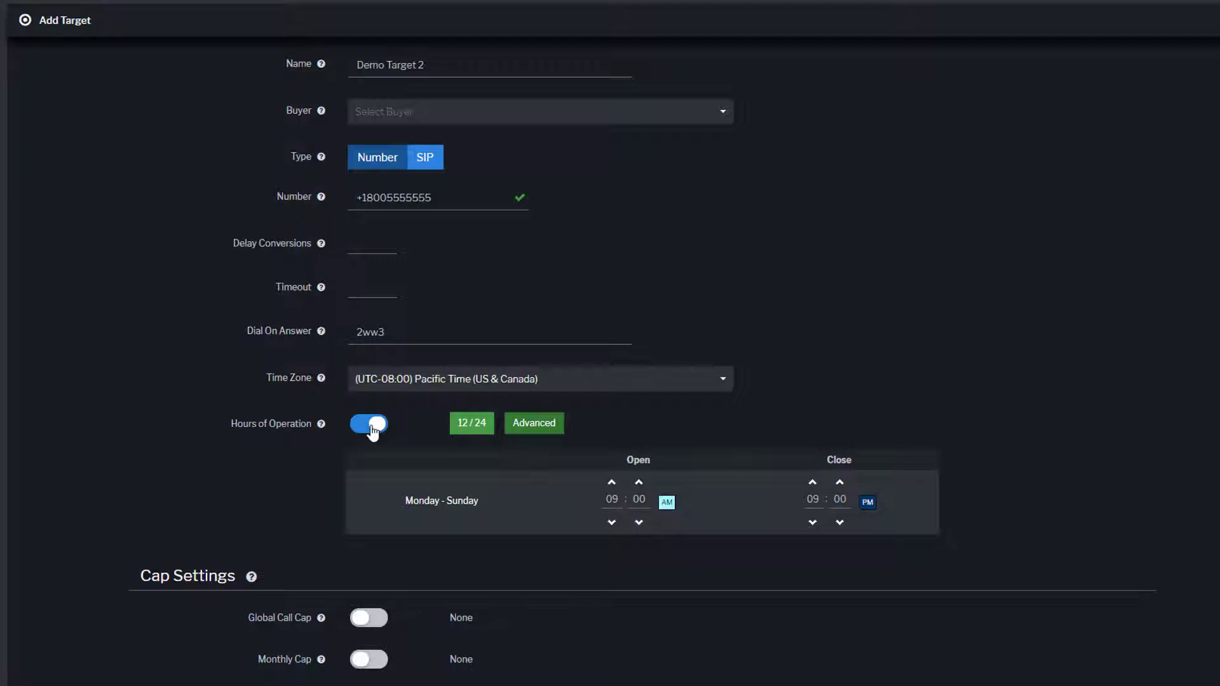
{"action": "left_click", "coordinate": [373, 427]}
- Toggle the global, monthly and daily call caps on and back off
{"action": "scroll", "coordinate": [378, 435], "scroll_direction": "down", "scroll_amount": 2}
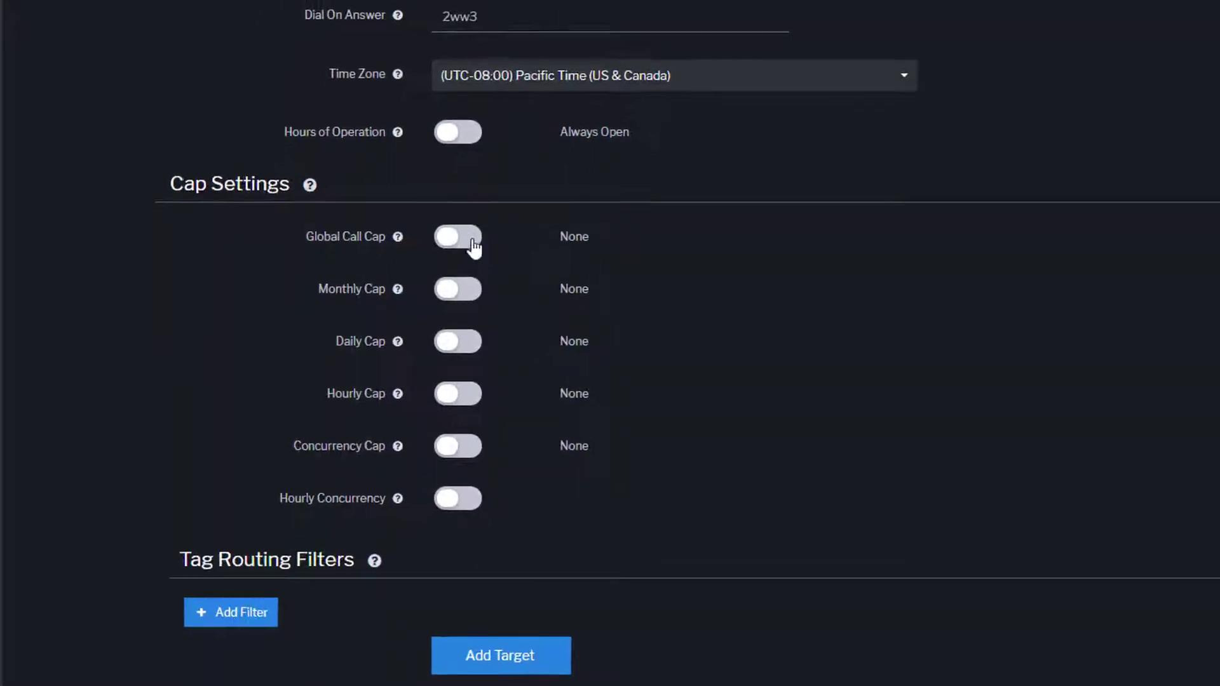
{"action": "left_click", "coordinate": [473, 245]}
{"action": "left_click", "coordinate": [471, 244]}
{"action": "left_click", "coordinate": [467, 292]}
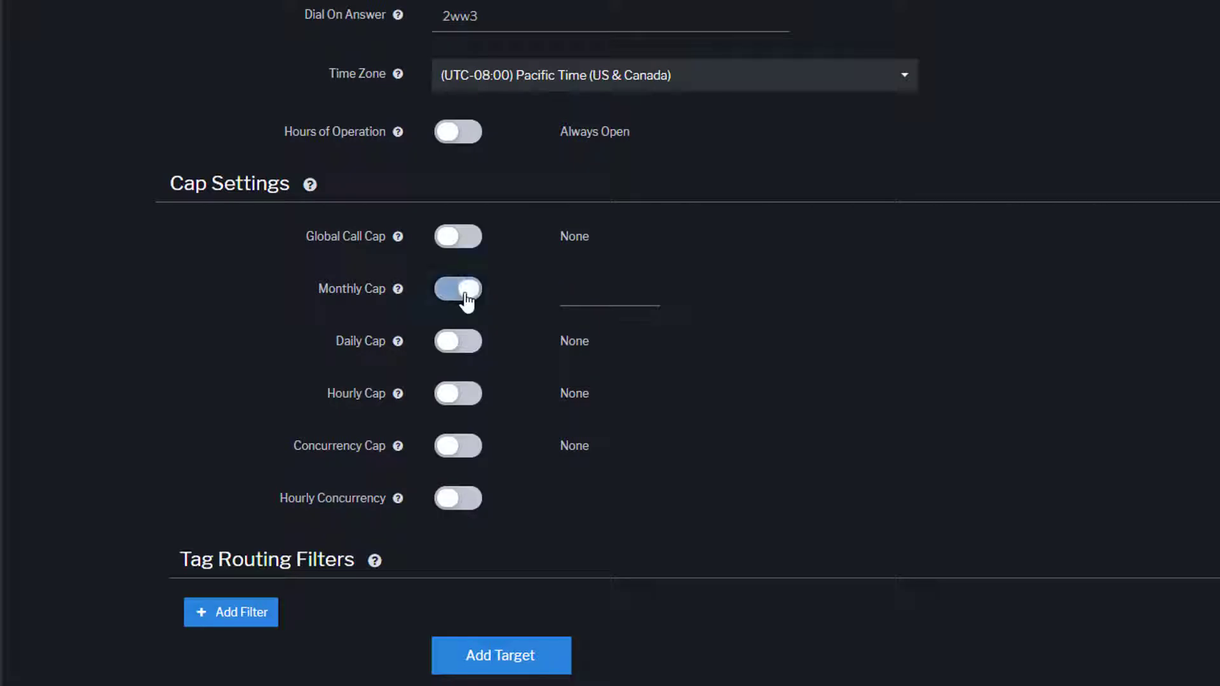
{"action": "left_click", "coordinate": [467, 293]}
{"action": "left_click", "coordinate": [471, 346]}
{"action": "left_click", "coordinate": [472, 347]}
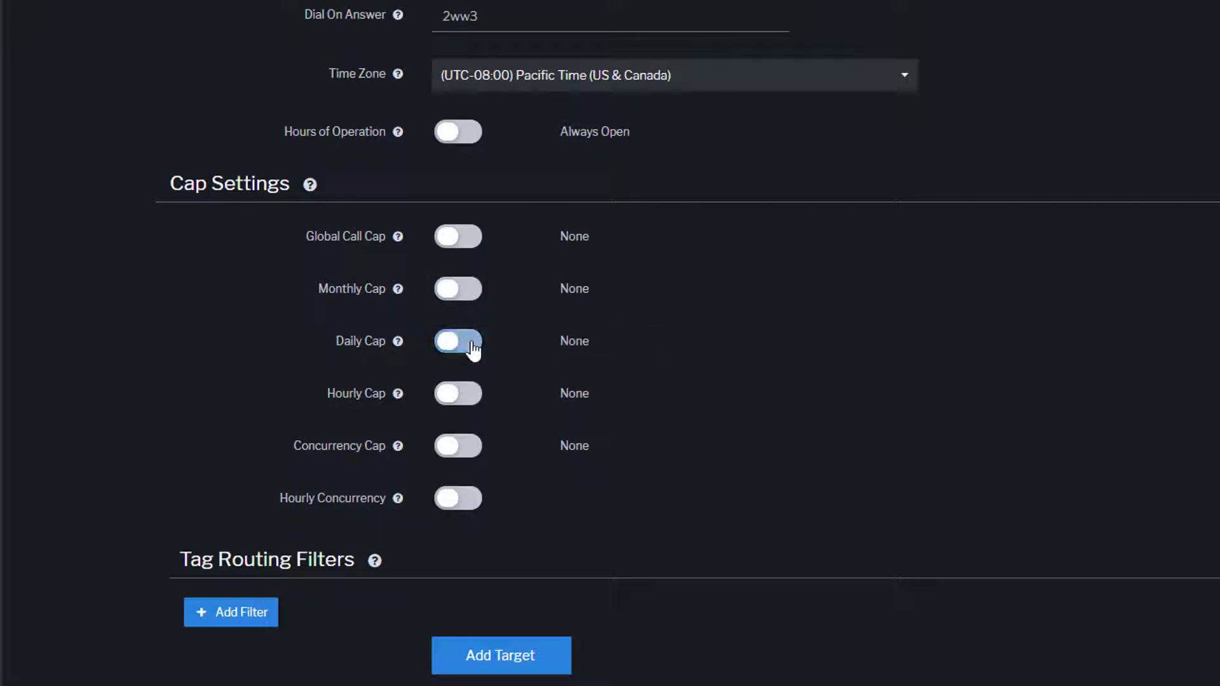
- Toggle the hourly cap, concurrency cap and hourly concurrency on and back off
{"action": "left_click", "coordinate": [475, 401]}
{"action": "left_click", "coordinate": [476, 402]}
{"action": "left_click", "coordinate": [469, 451]}
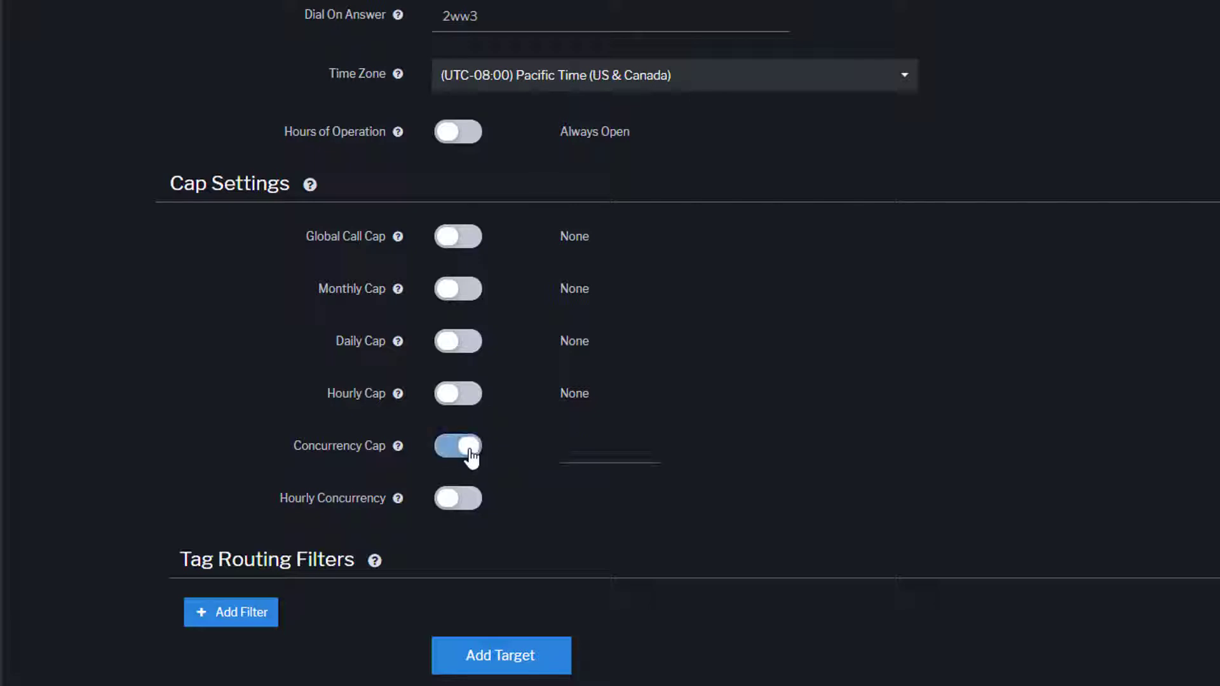
{"action": "left_click", "coordinate": [472, 452]}
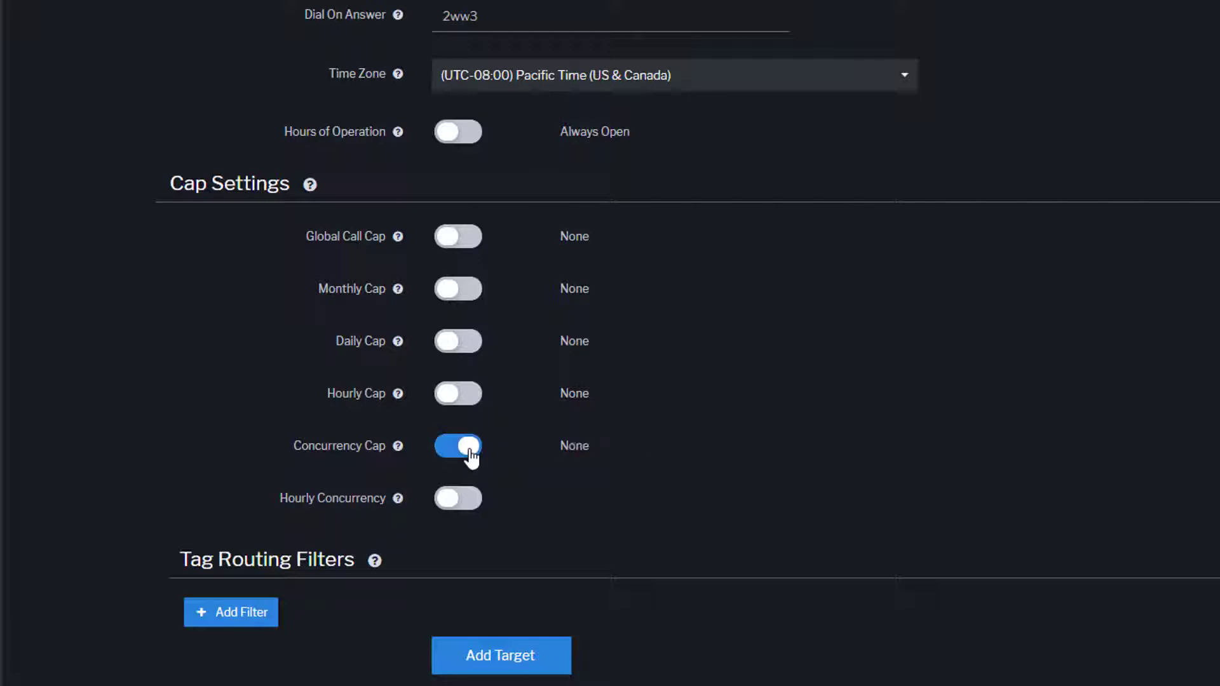
{"action": "left_click", "coordinate": [472, 511]}
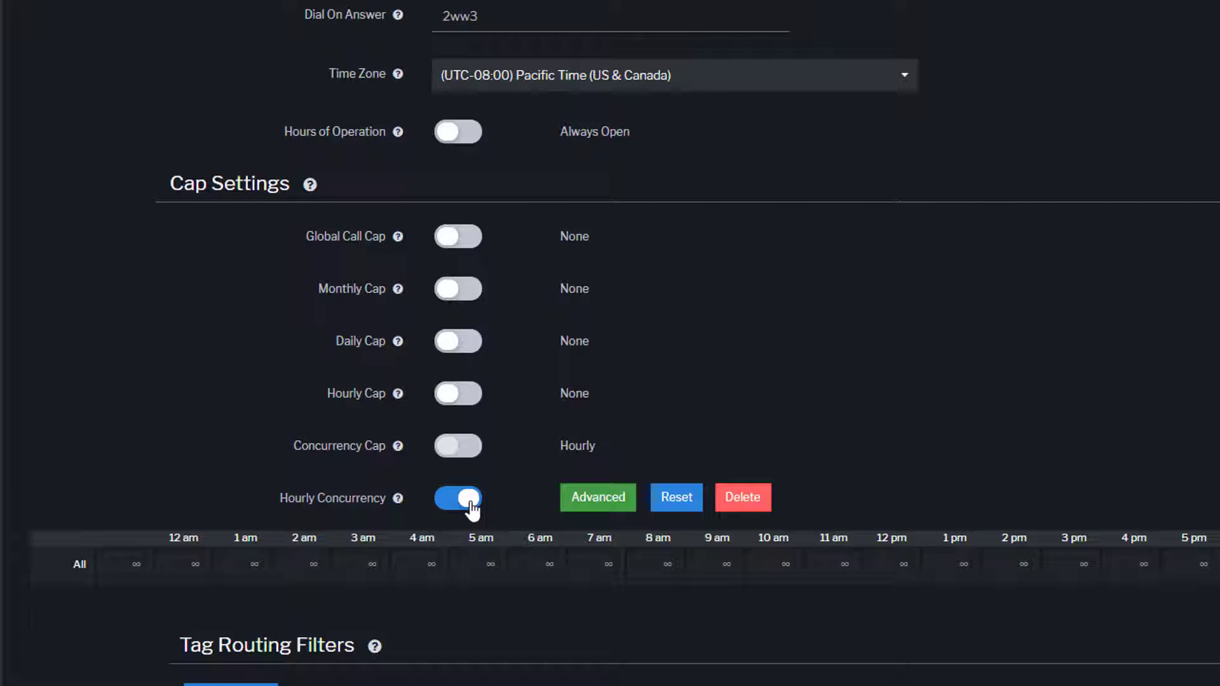
{"action": "left_click", "coordinate": [472, 509]}
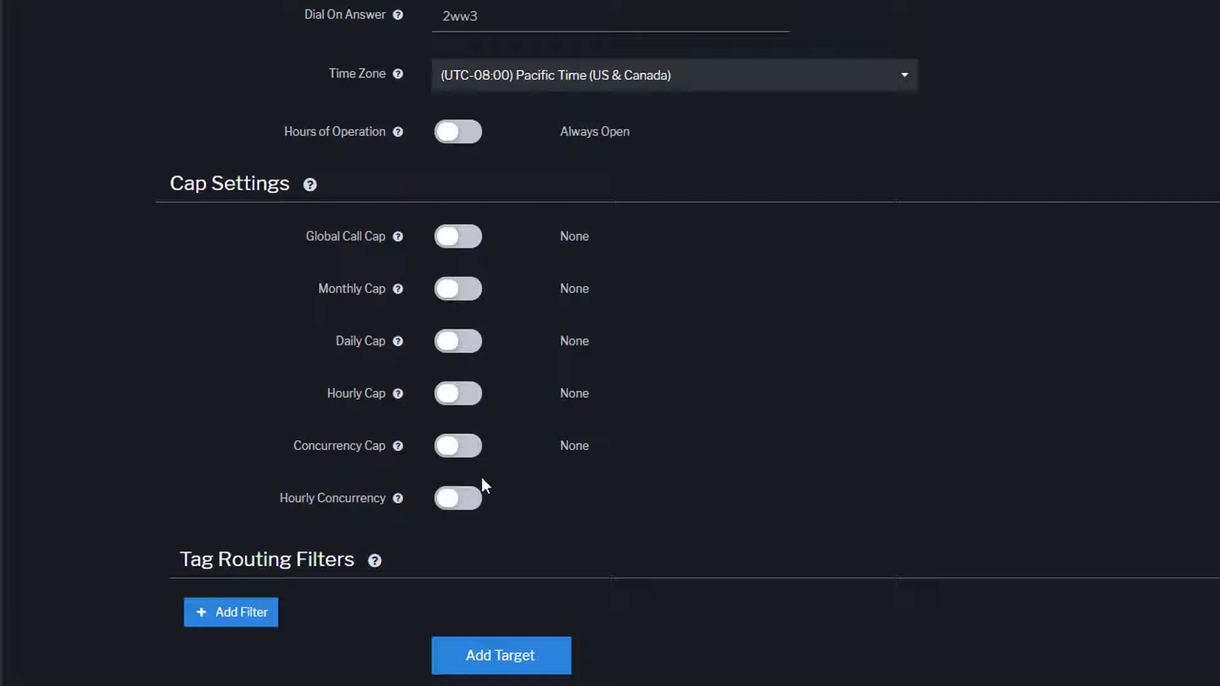
- Turn on Daily Cap at 5 and Concurrency Cap at 1, then view the tag routing filter help
{"action": "left_click", "coordinate": [470, 344]}
{"action": "left_click", "coordinate": [573, 343]}
{"action": "type", "text": "5"}
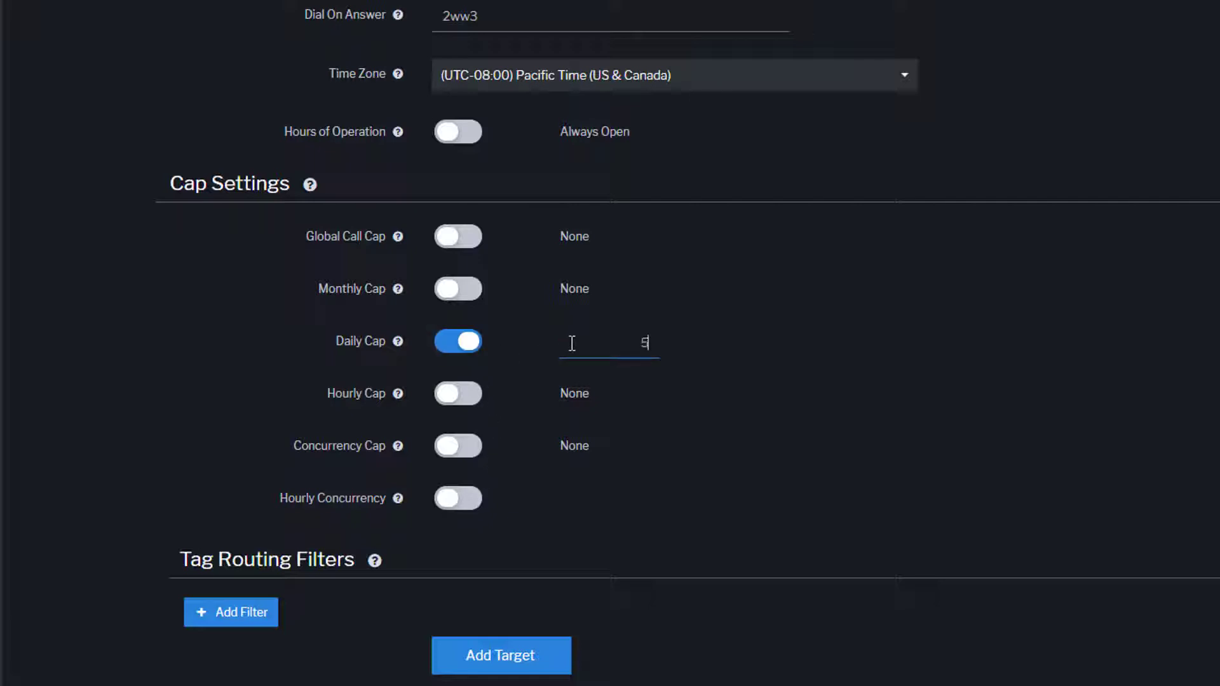
{"action": "left_click", "coordinate": [457, 448]}
{"action": "left_click", "coordinate": [562, 445]}
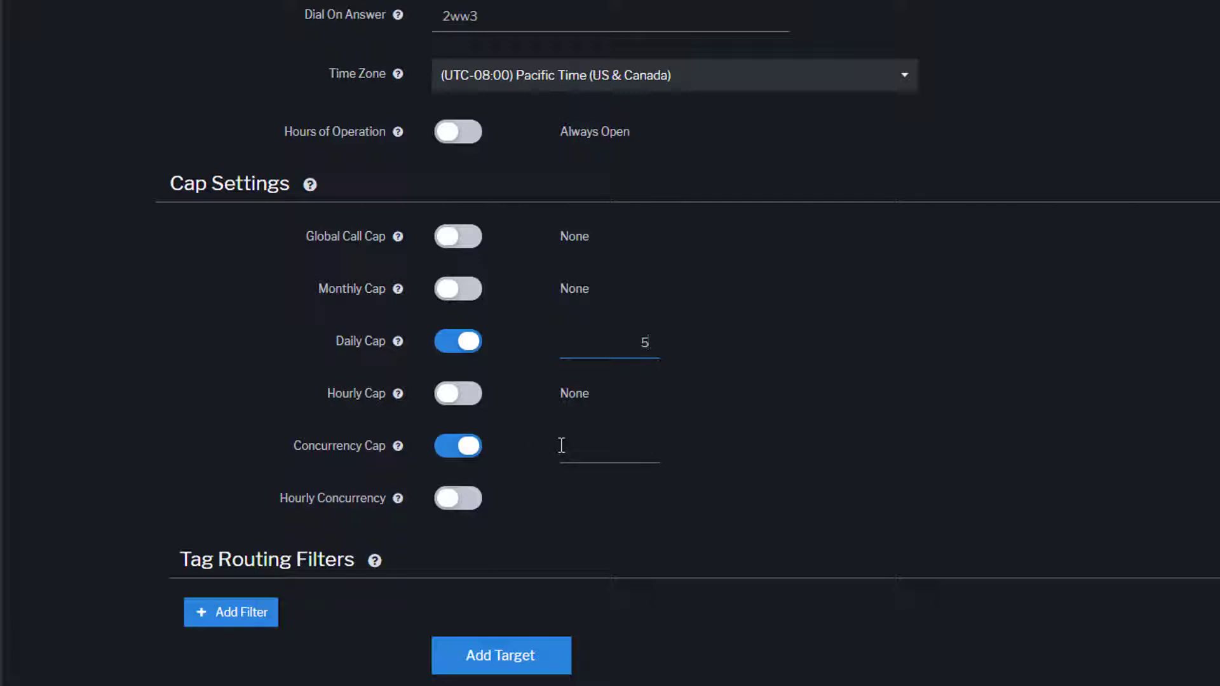
{"action": "type", "text": "1"}
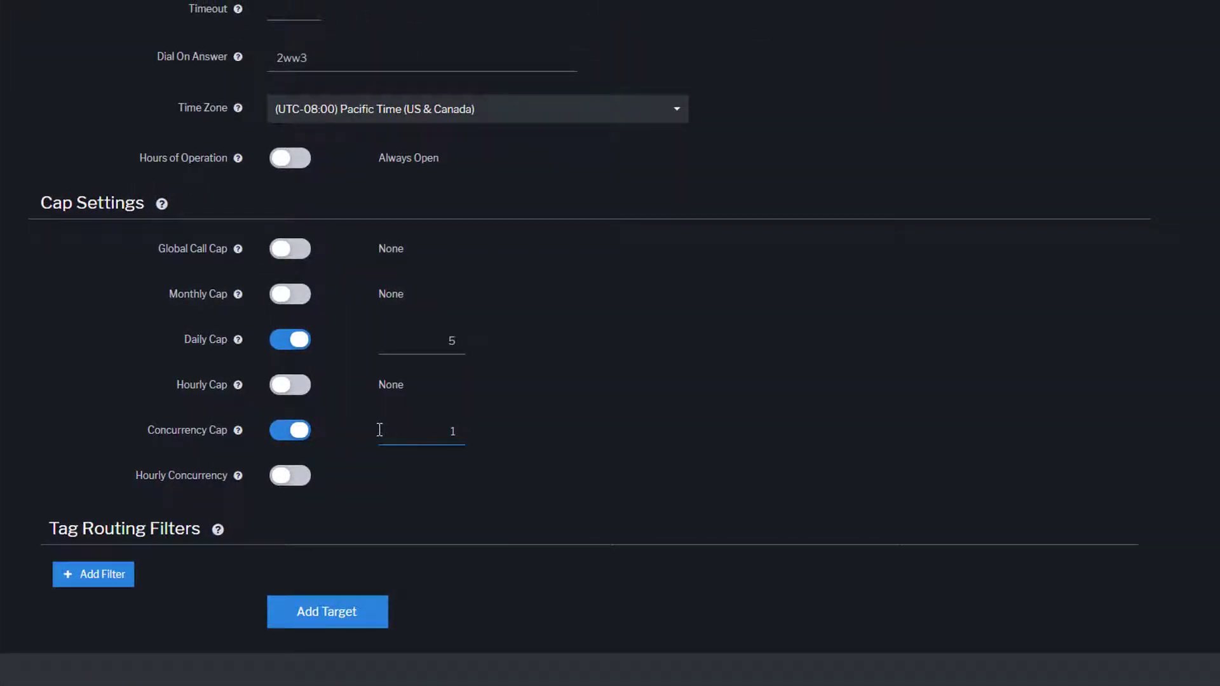
{"action": "left_click", "coordinate": [219, 532]}
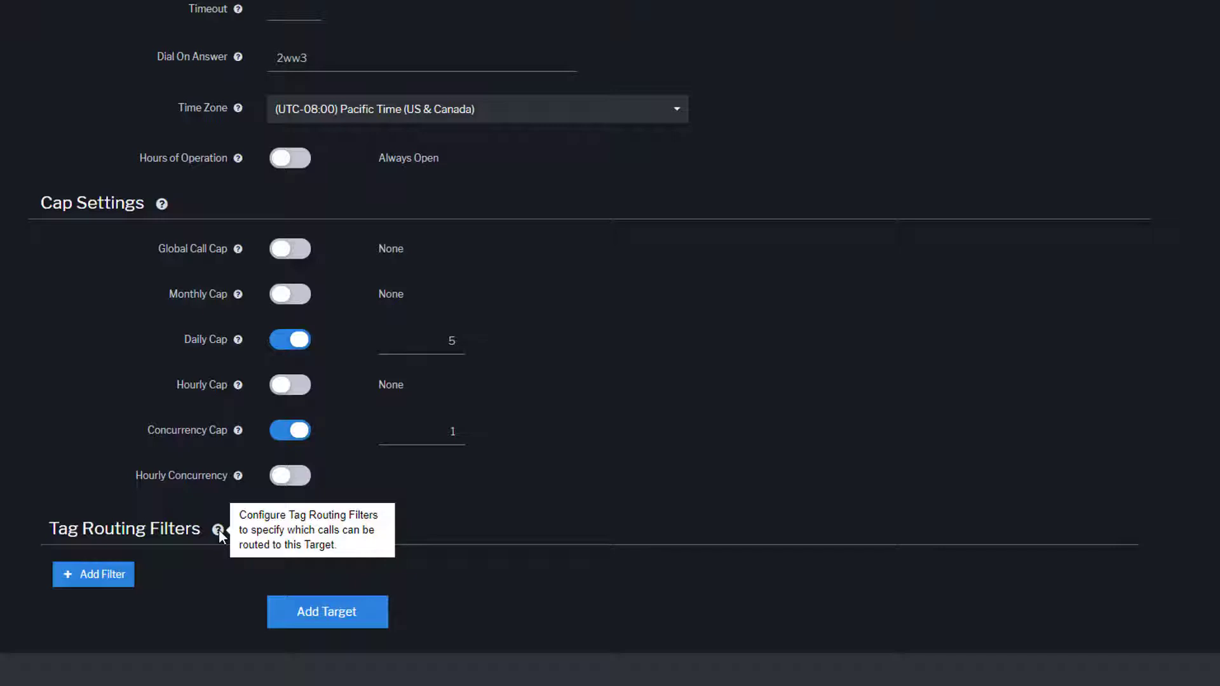
{"action": "left_click", "coordinate": [122, 583]}
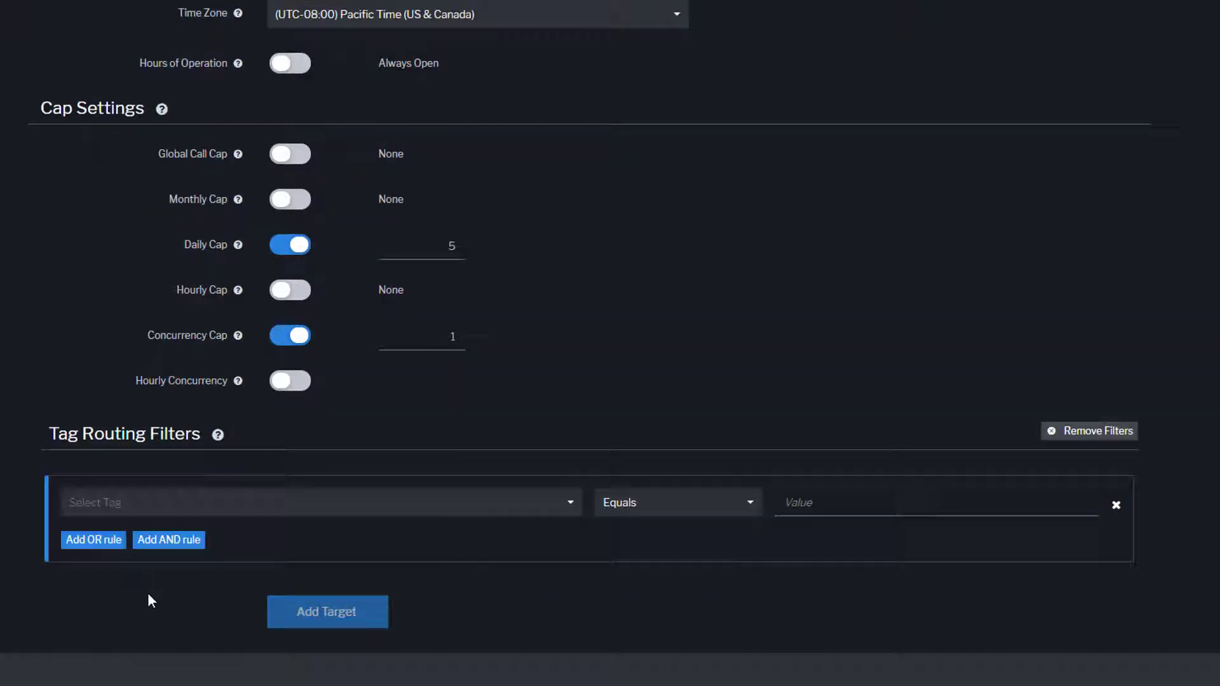
{"action": "left_click", "coordinate": [574, 504]}
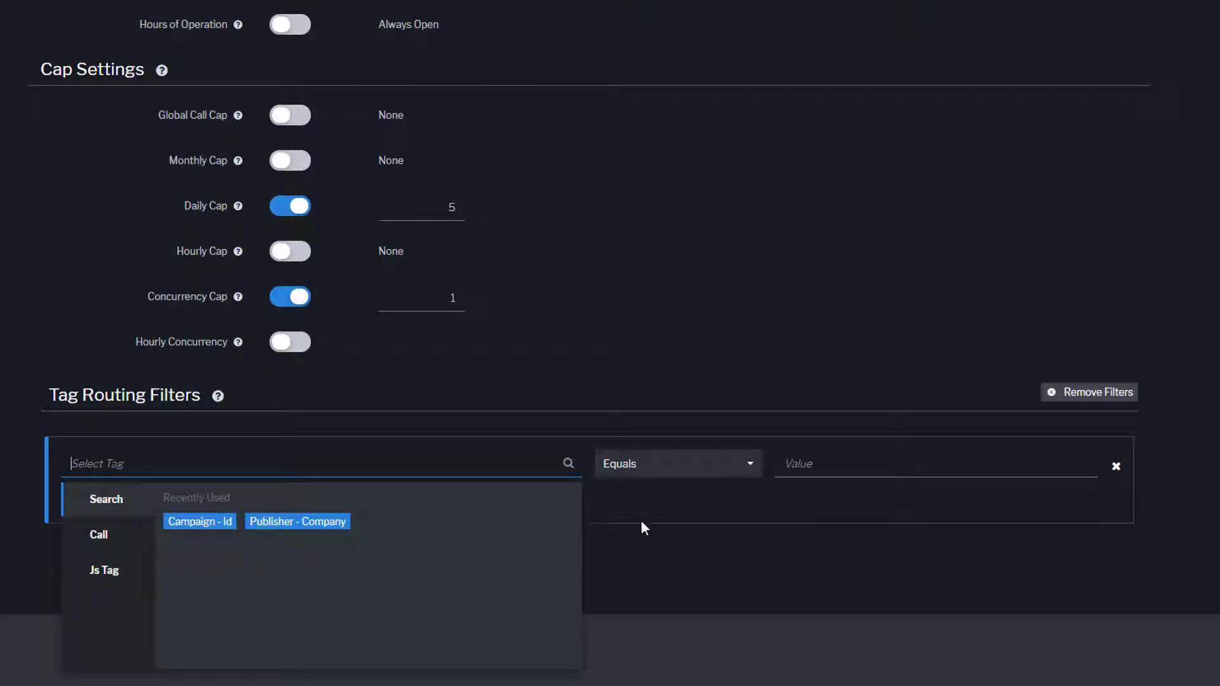
{"action": "left_click", "coordinate": [742, 465]}
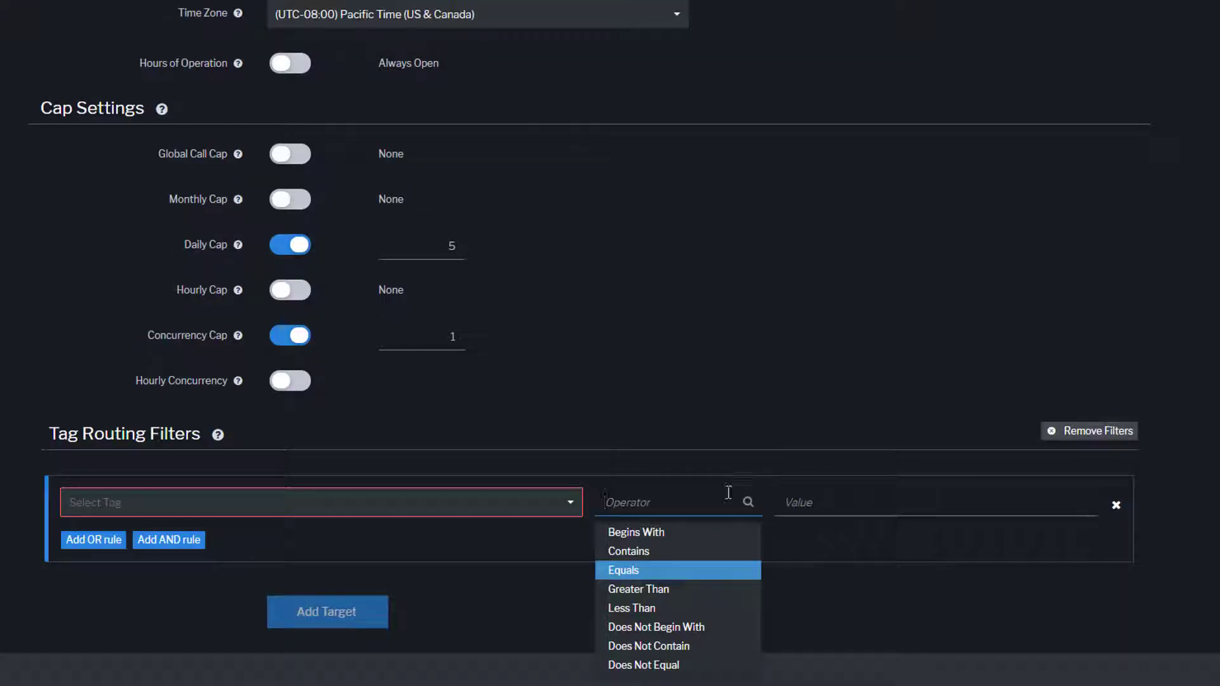
{"action": "left_click", "coordinate": [889, 506]}
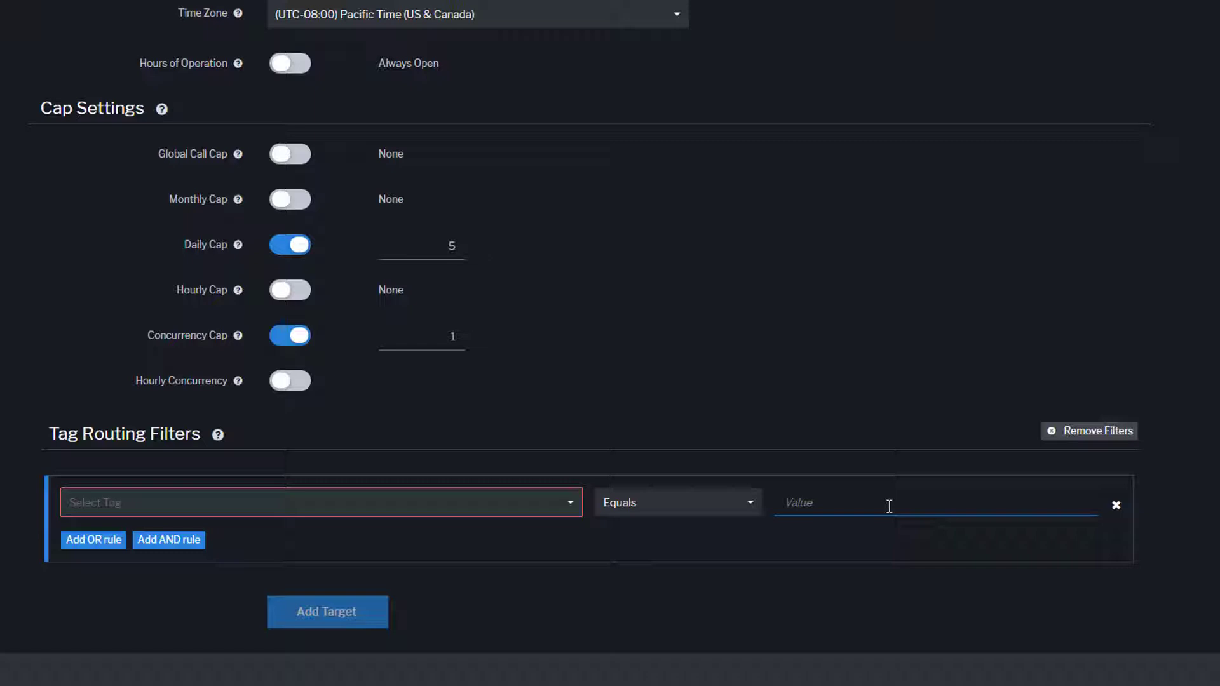
{"action": "left_click", "coordinate": [1080, 433]}
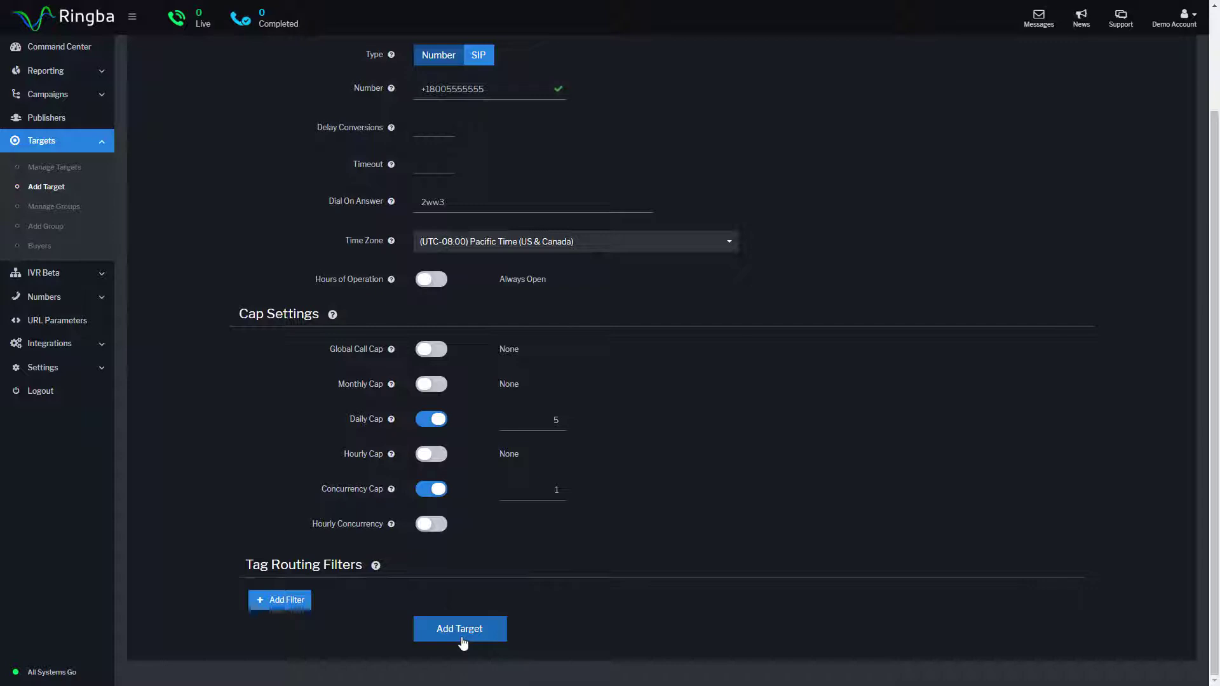
- Save Demo Target 2 with its caps and expand Campaigns in the sidebar
{"action": "left_click", "coordinate": [461, 630]}
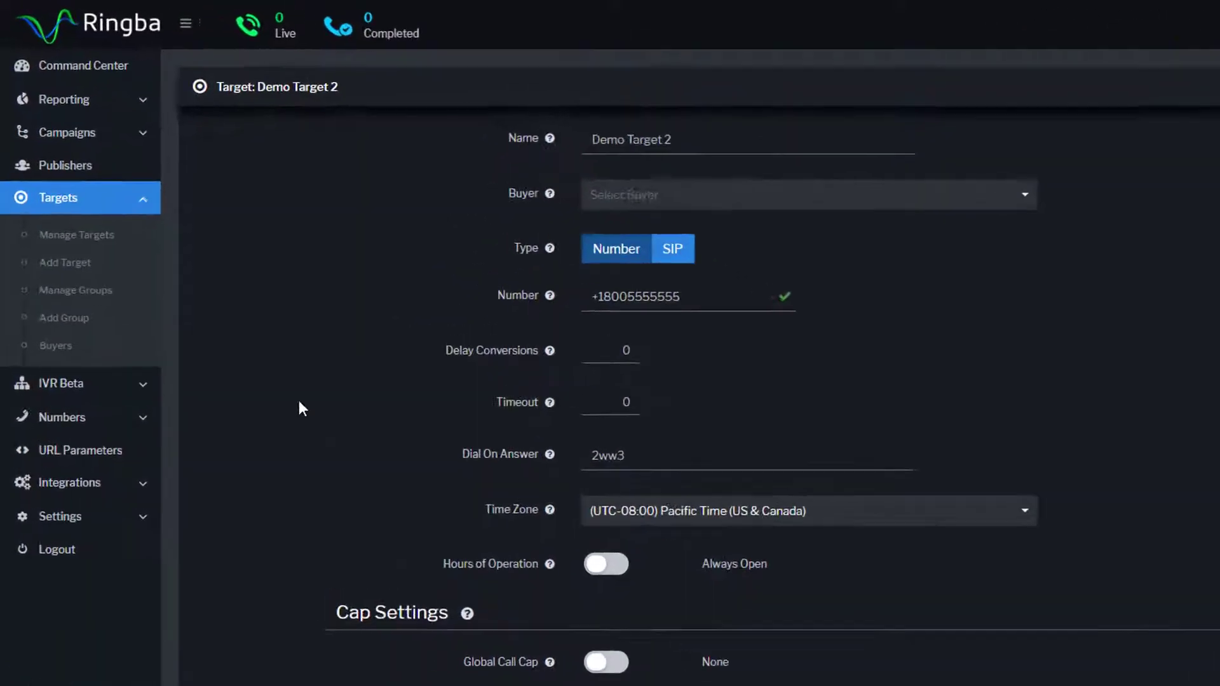
{"action": "left_click", "coordinate": [102, 96]}
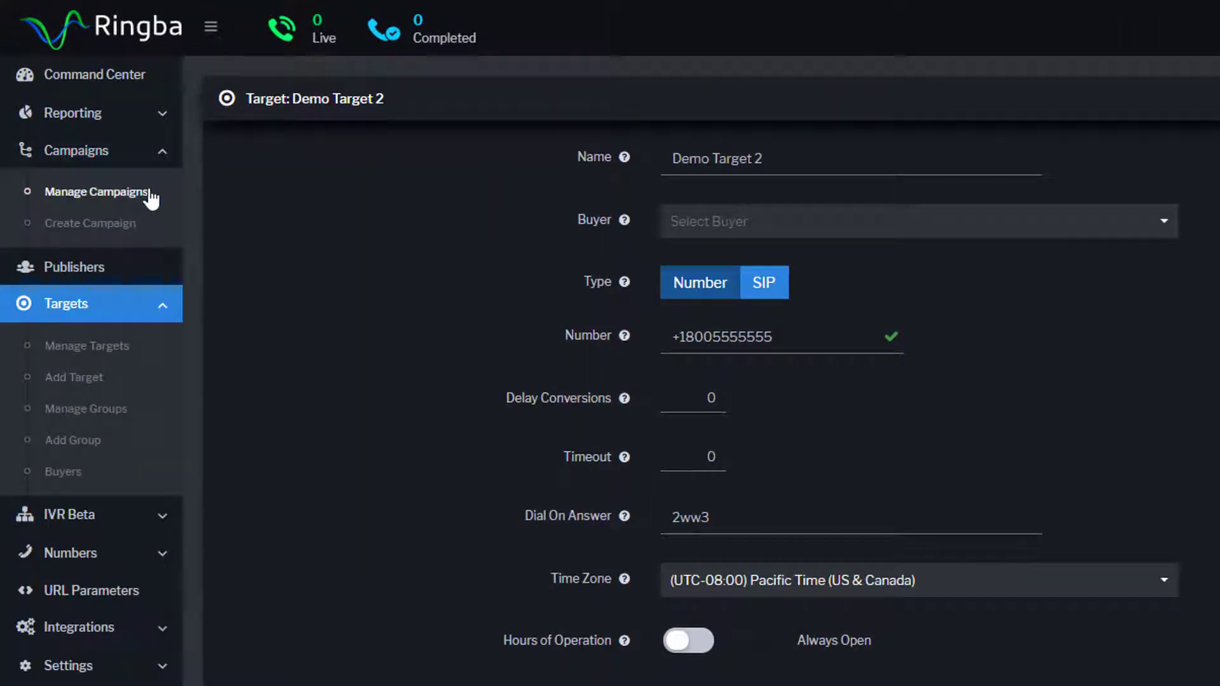
- Open Demo Campaign from Manage Campaigns and scroll down to its Call Routing section
{"action": "left_click", "coordinate": [95, 192]}
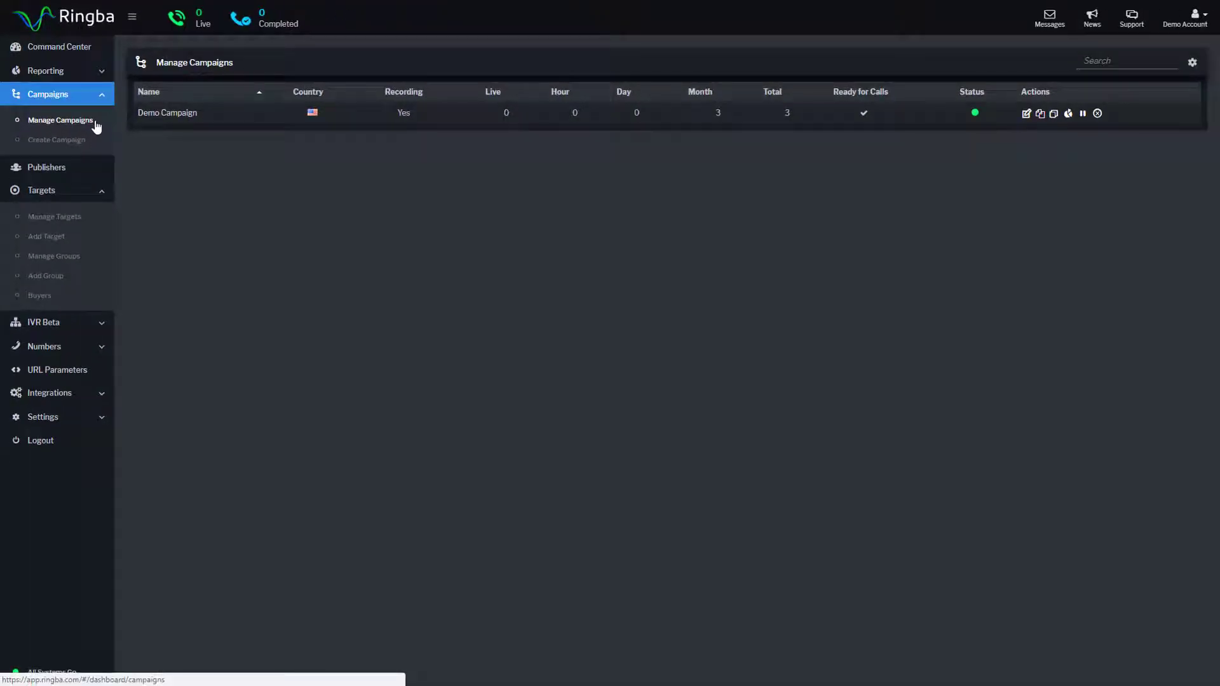
{"action": "left_click", "coordinate": [193, 114]}
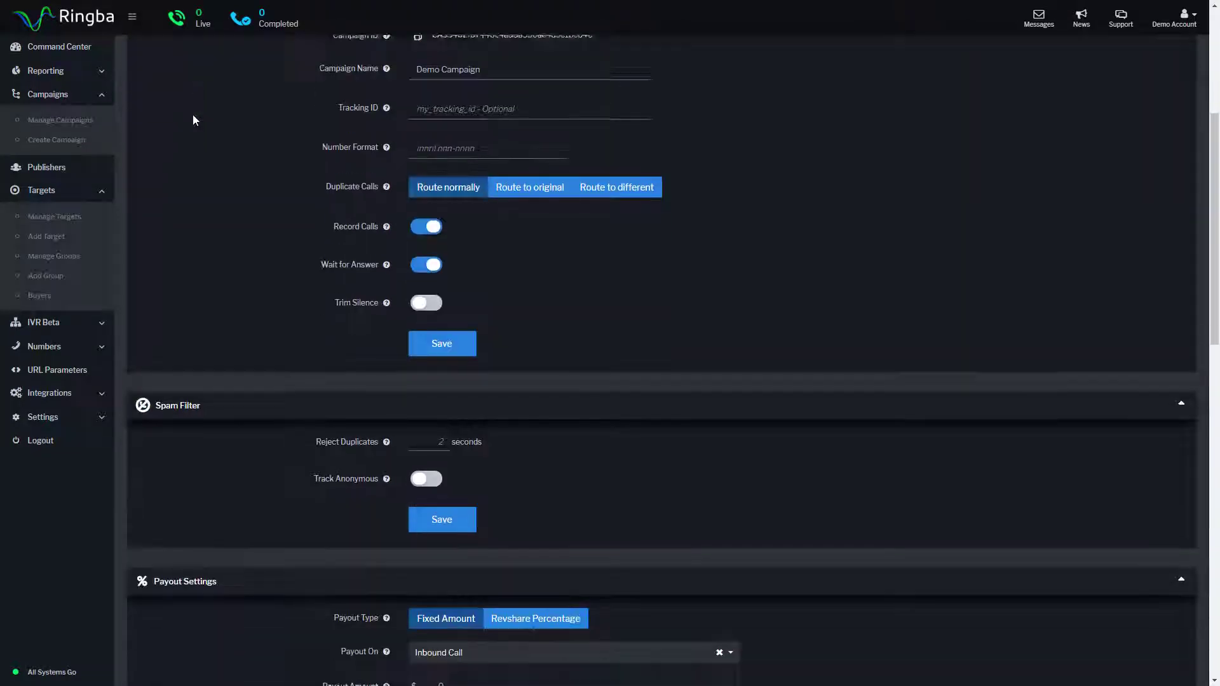
{"action": "scroll", "coordinate": [193, 120], "scroll_direction": "down", "scroll_amount": 15}
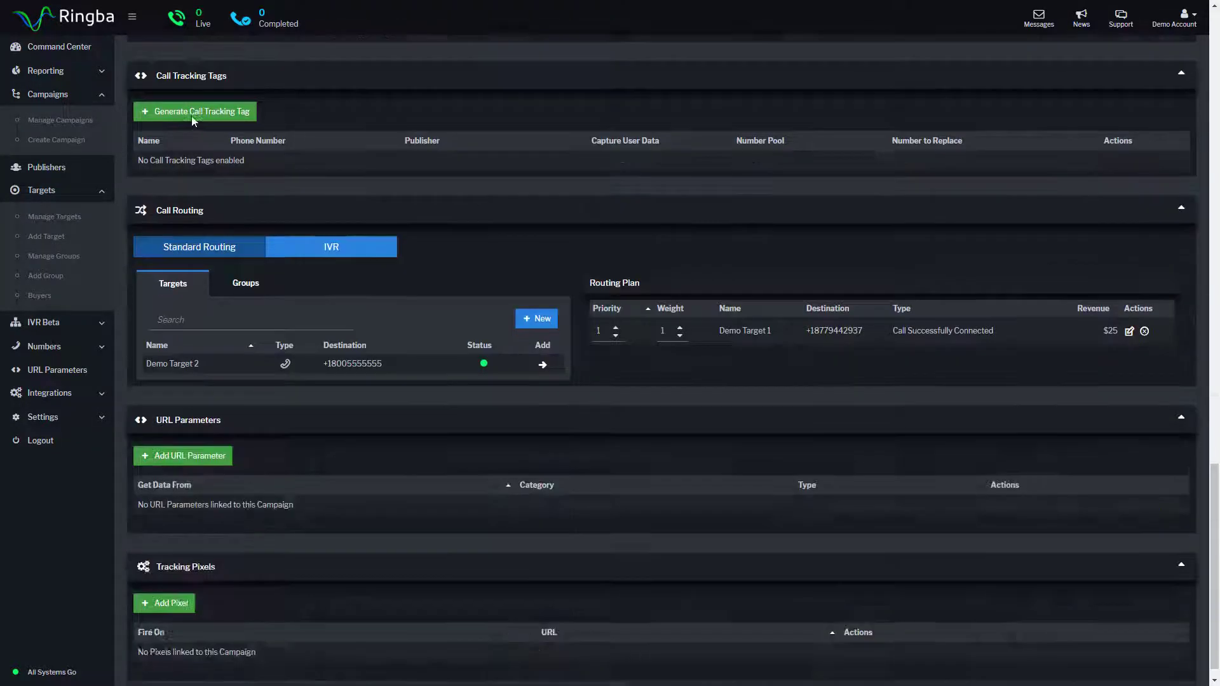
{"action": "scroll", "coordinate": [192, 116], "scroll_direction": "down", "scroll_amount": 1}
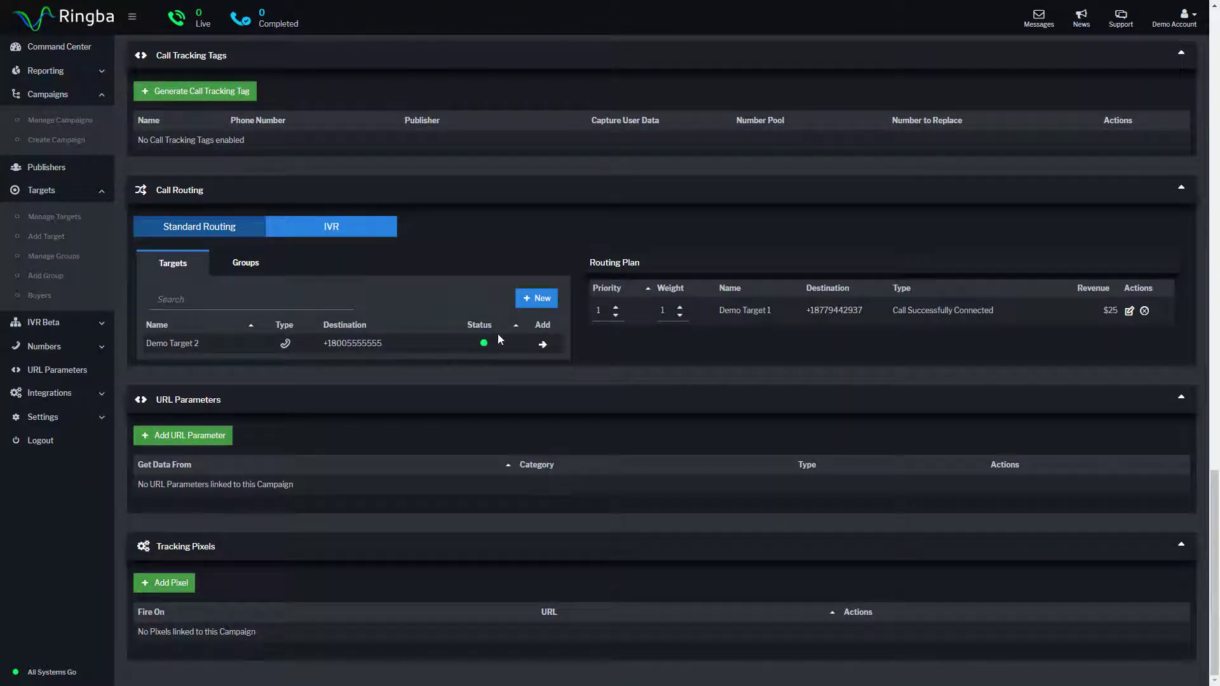
- Add Demo Target 2 to Demo Campaign's routing with priority 1 and weight 1
{"action": "left_click", "coordinate": [542, 344]}
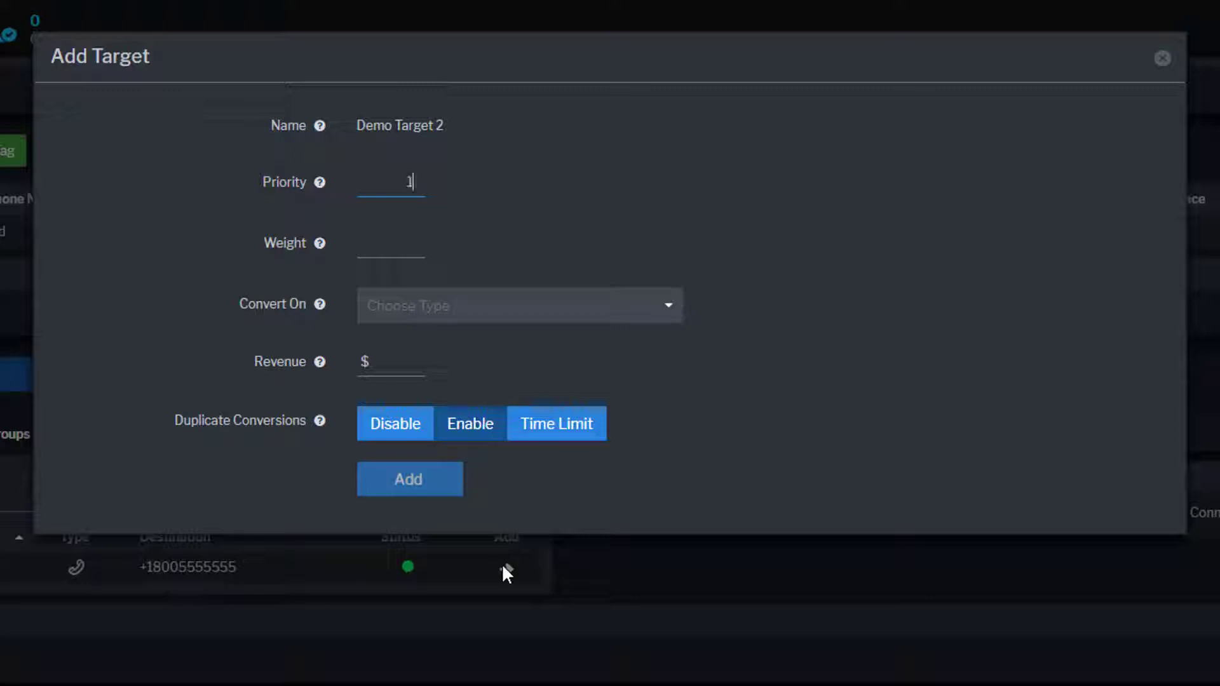
{"action": "type", "text": "1"}
{"action": "key", "text": "Tab"}
{"action": "type", "text": "1"}
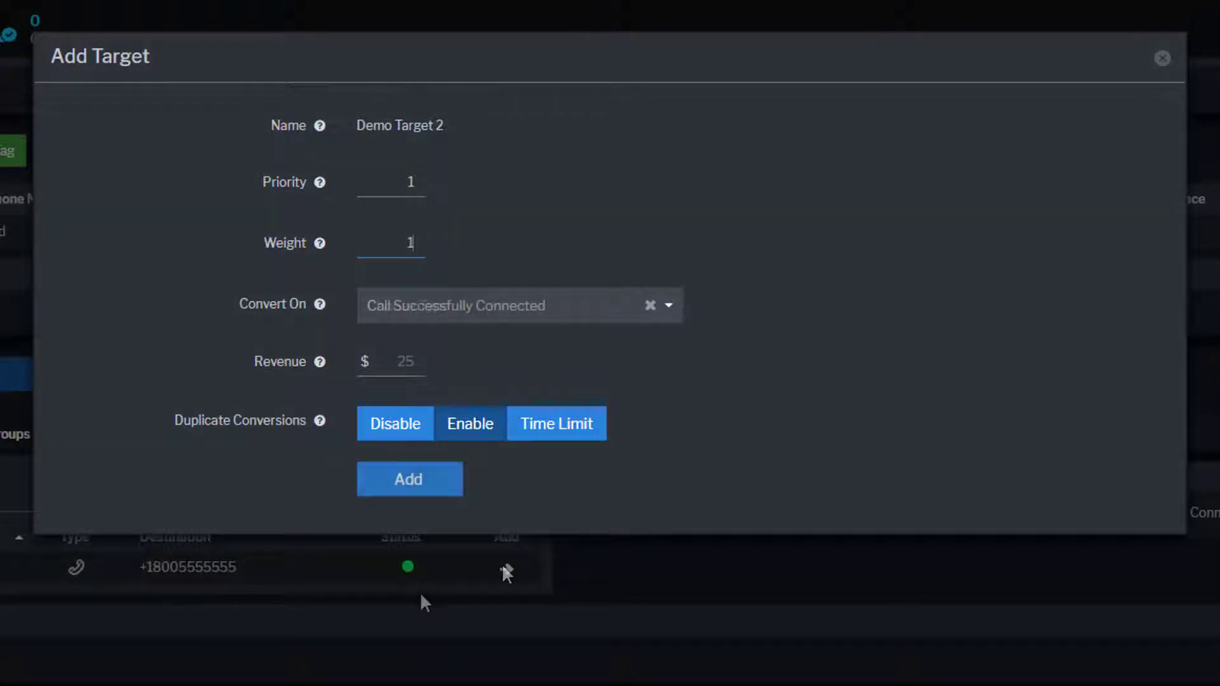
{"action": "left_click", "coordinate": [420, 490]}
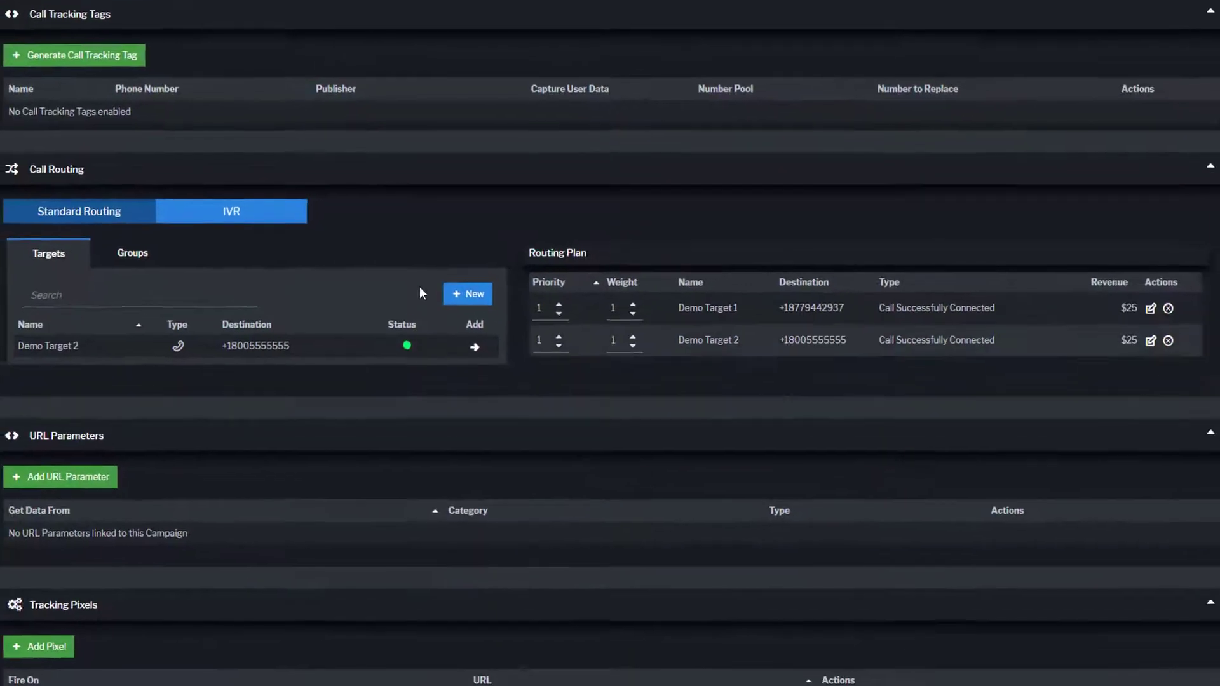